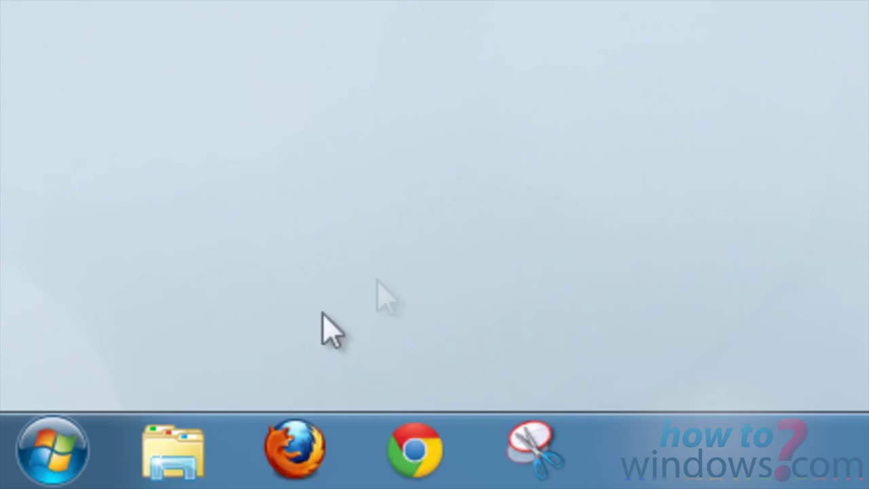
# Start Windows Easy Transfer and set it to transfer via an external hard disk or USB flash drive from this old computer
pyautogui.click(53, 449)
pyautogui.write('easy tr')
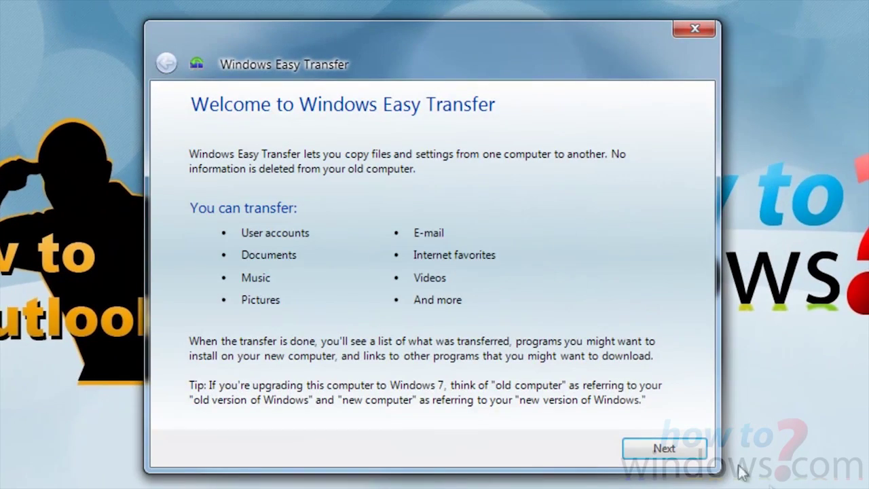
pyautogui.click(662, 448)
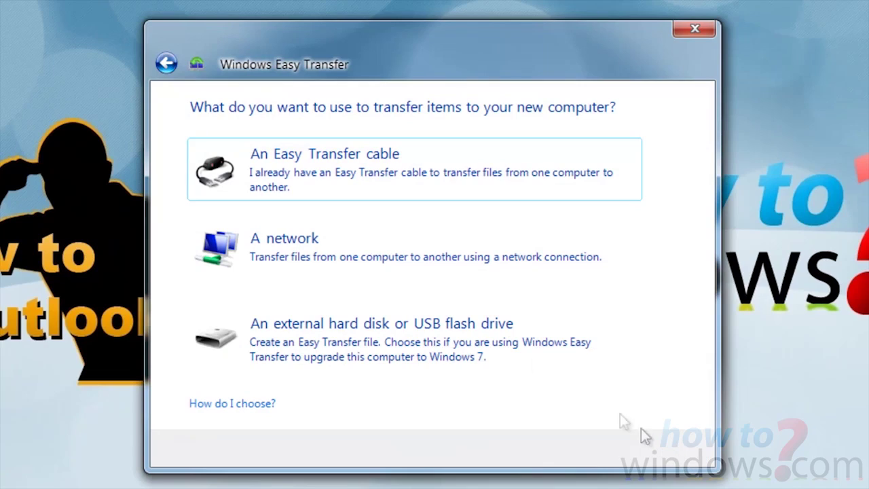
pyautogui.click(451, 351)
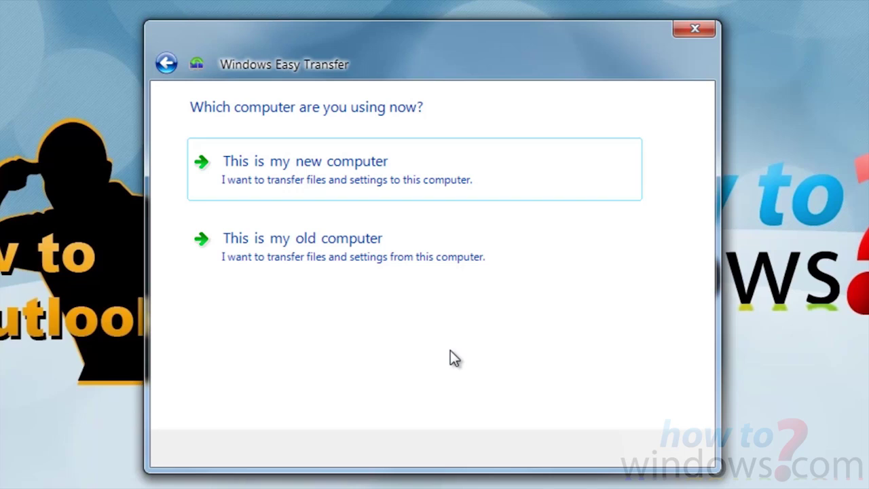
pyautogui.click(420, 265)
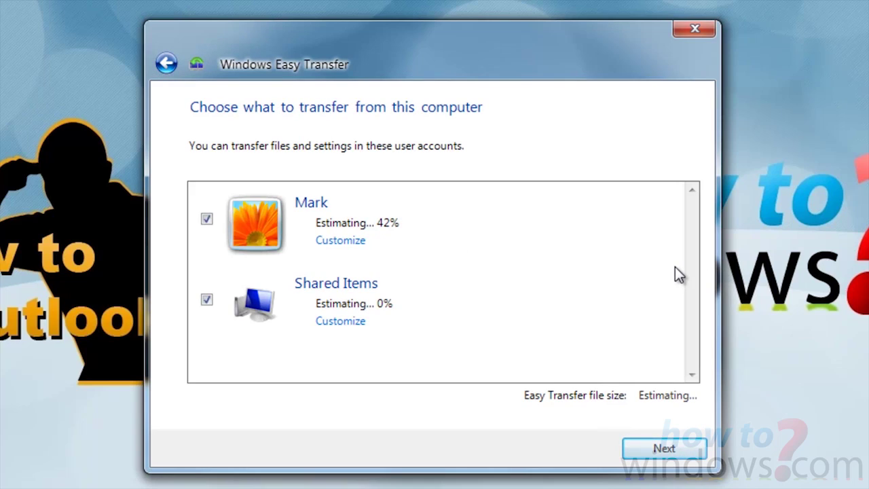
# Customize the user account's transfer selection to include Program Files, Program Files (x86) and the whole Users folder on Windows 8 Real (H:)
pyautogui.click(359, 240)
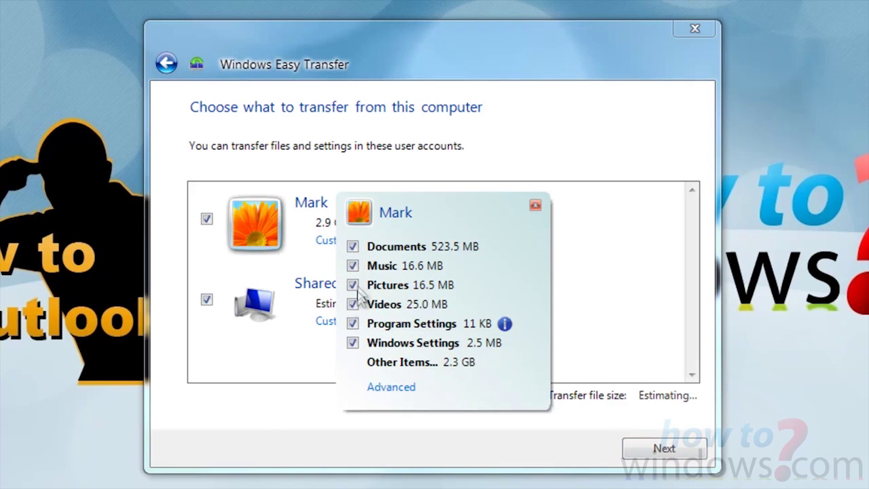
pyautogui.click(382, 388)
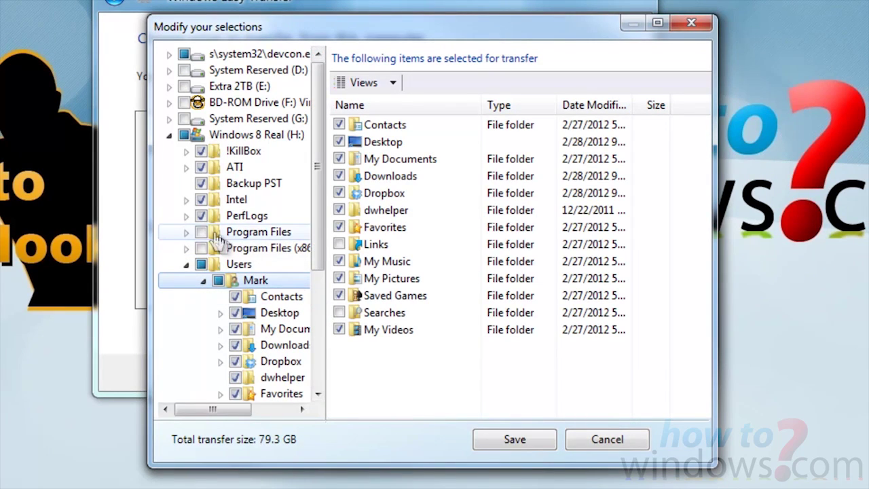
pyautogui.click(201, 232)
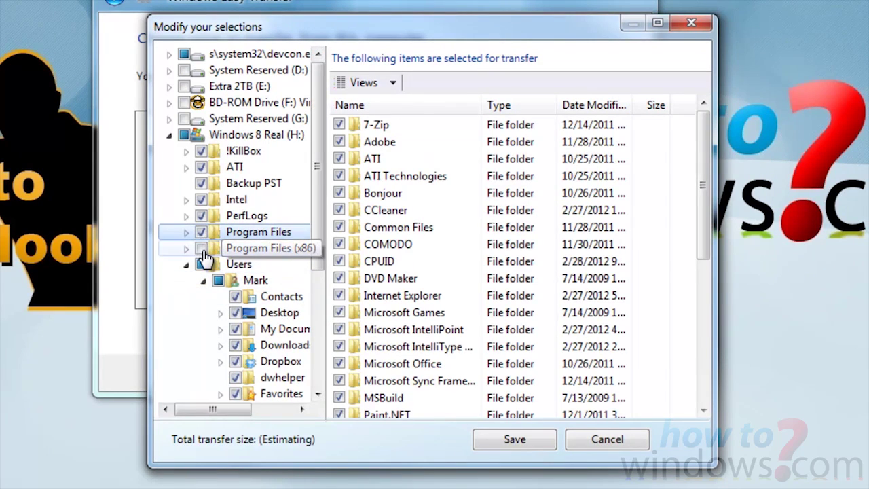
pyautogui.click(202, 247)
pyautogui.click(184, 265)
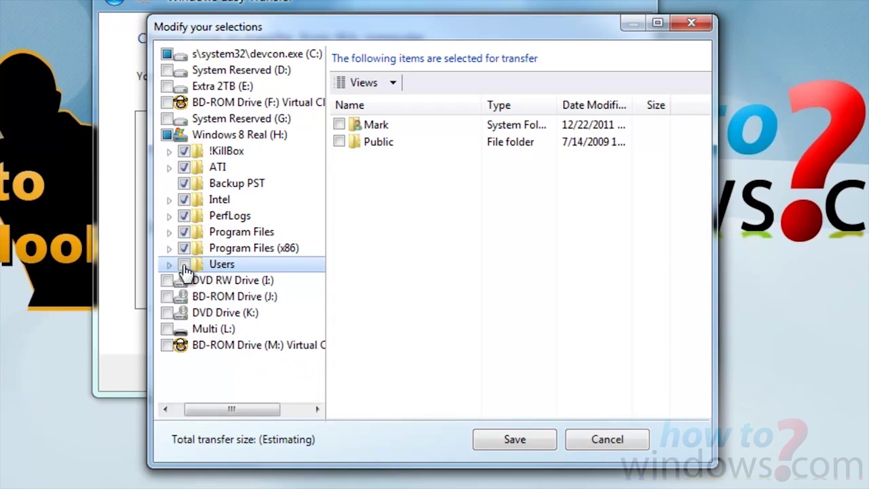
pyautogui.click(184, 265)
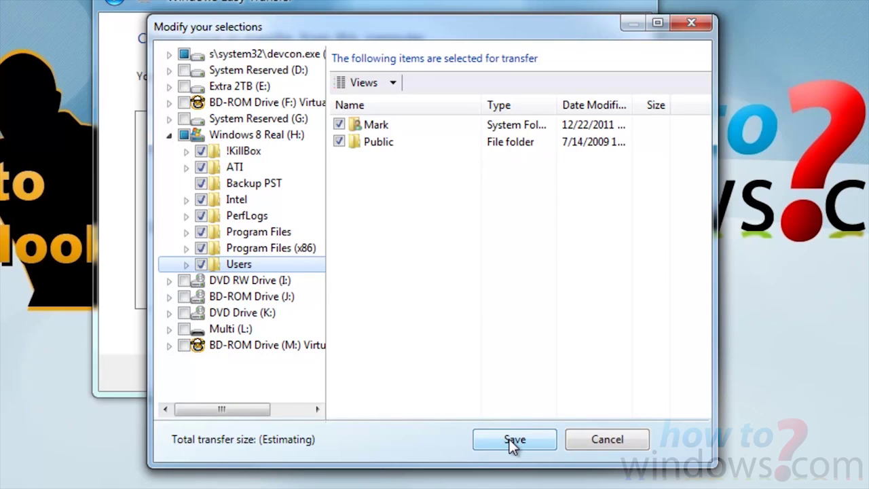
pyautogui.click(244, 134)
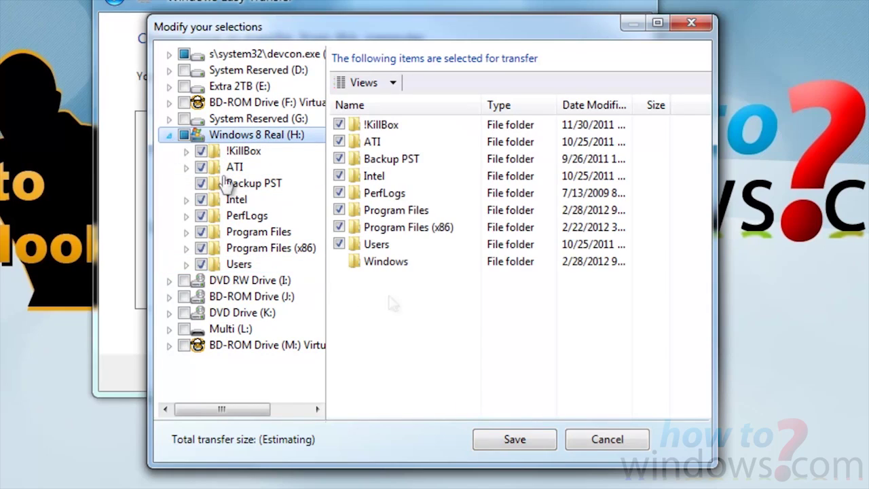
pyautogui.click(515, 440)
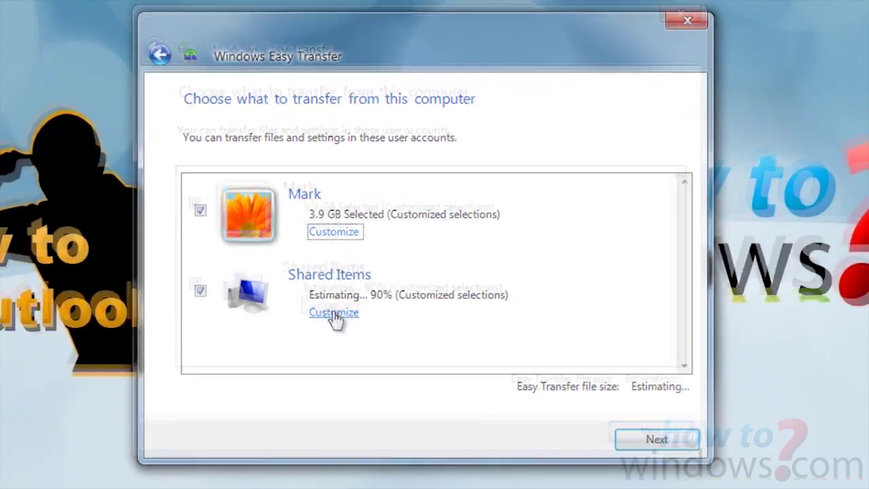
# Review the advanced folder selections for Shared Items and save them
pyautogui.click(333, 314)
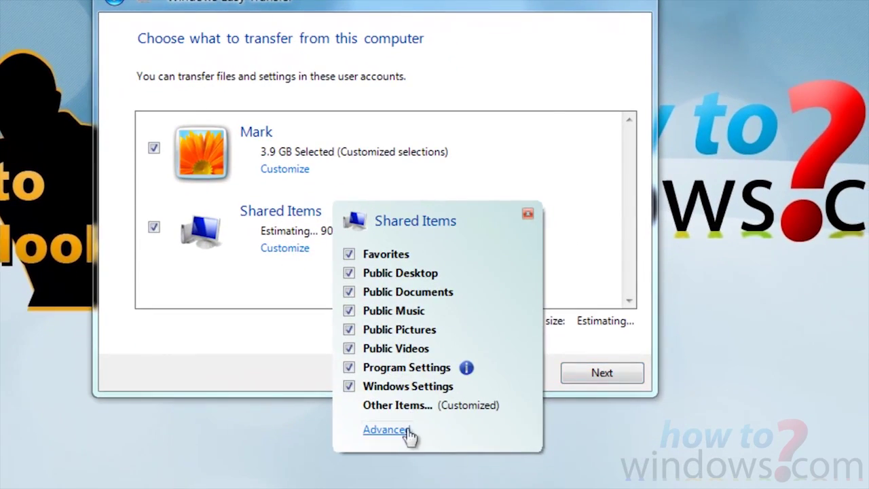
pyautogui.click(406, 429)
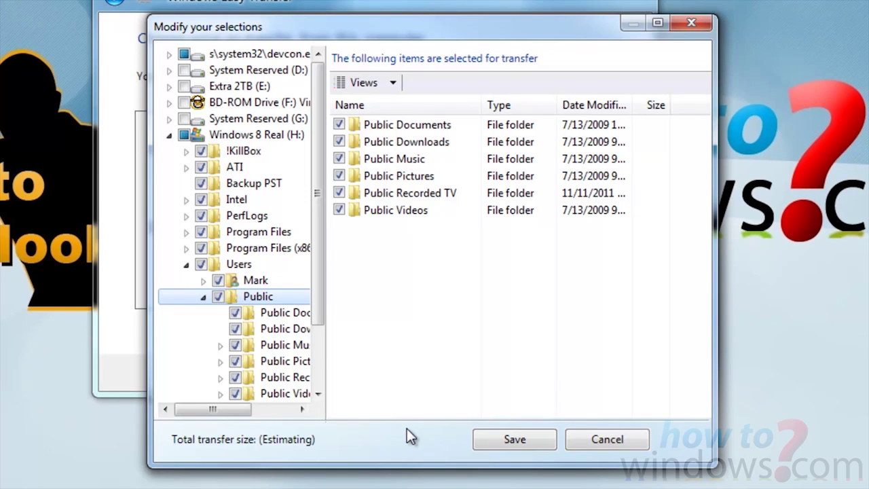
pyautogui.moveTo(319, 245); pyautogui.dragTo(316, 280)
pyautogui.click(525, 441)
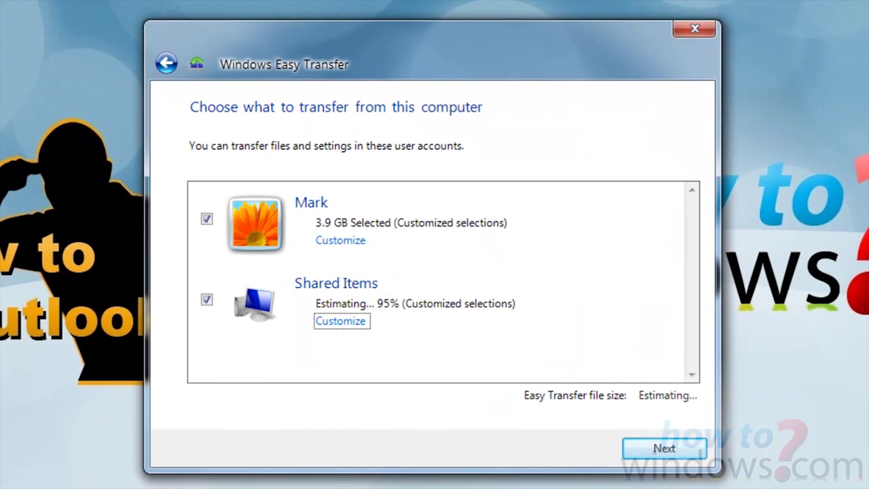
# Continue without password protection and choose the Extra 2TB (E:) drive as the transfer file's location
pyautogui.click(661, 451)
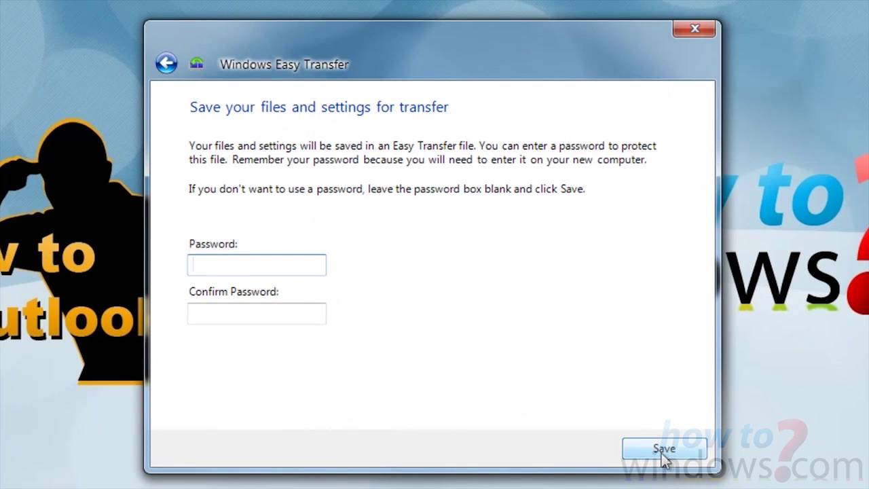
pyautogui.click(662, 450)
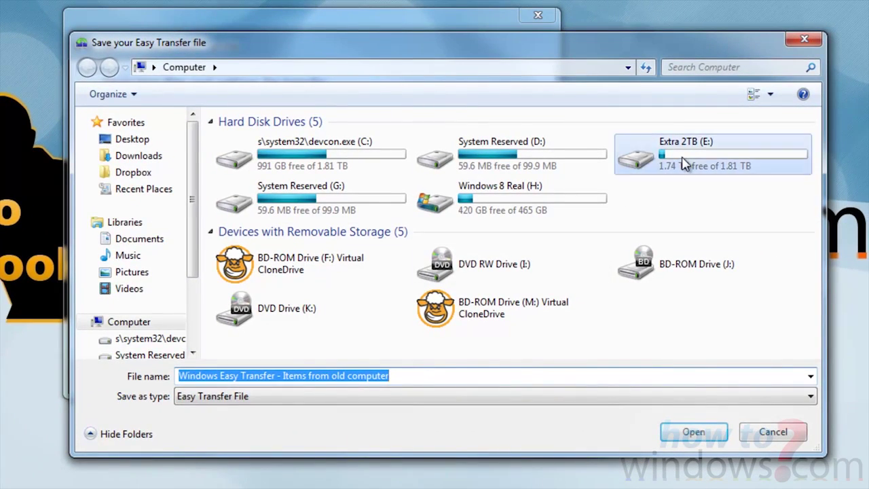
pyautogui.doubleClick(732, 172)
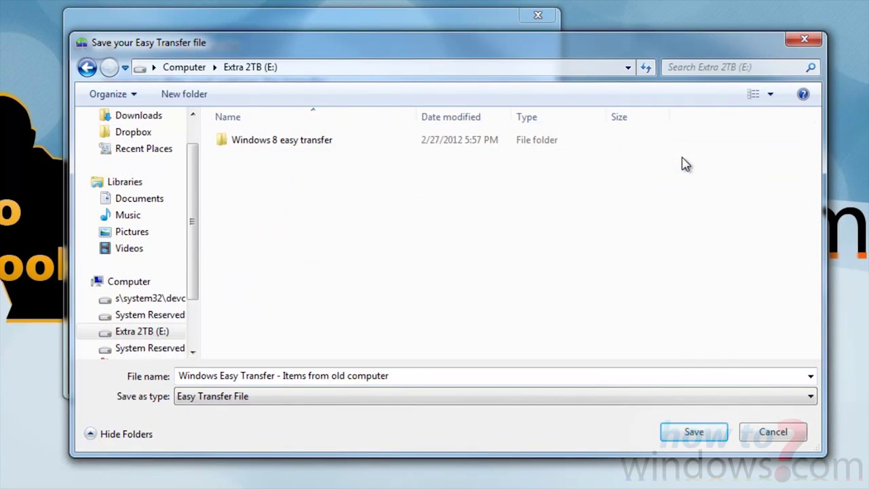
# Create a folder named "Windows 7 Easy Transfer" on the Extra 2TB (E:) drive
pyautogui.rightClick(479, 209)
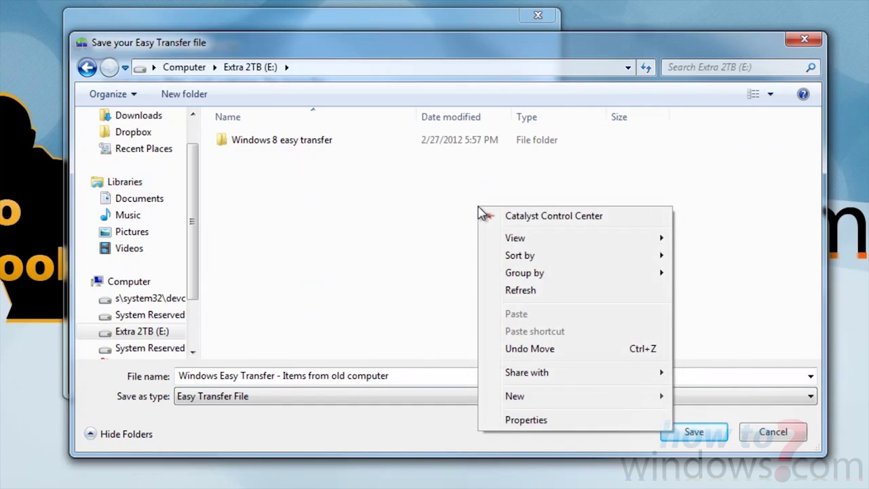
pyautogui.moveTo(536, 399)
pyautogui.click(687, 397)
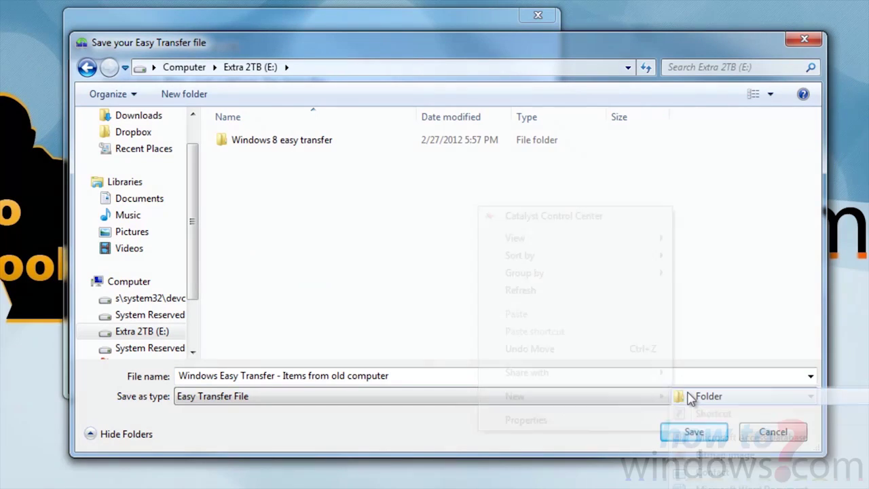
pyautogui.write('Windows 7 Easy Transfer')
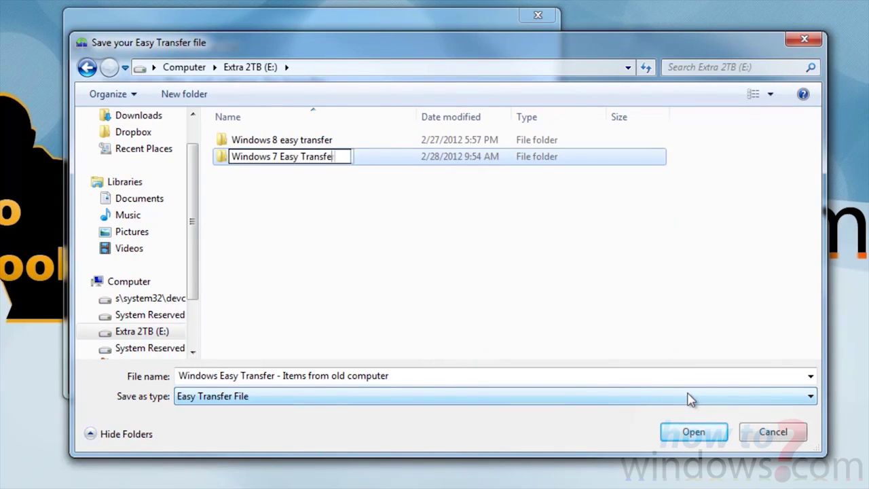
pyautogui.press('Return')
# Save the transfer file as "Windows Easy Transfer - Items from old computer" in the new folder and finish the wizard
pyautogui.click(694, 432)
pyautogui.click(694, 432)
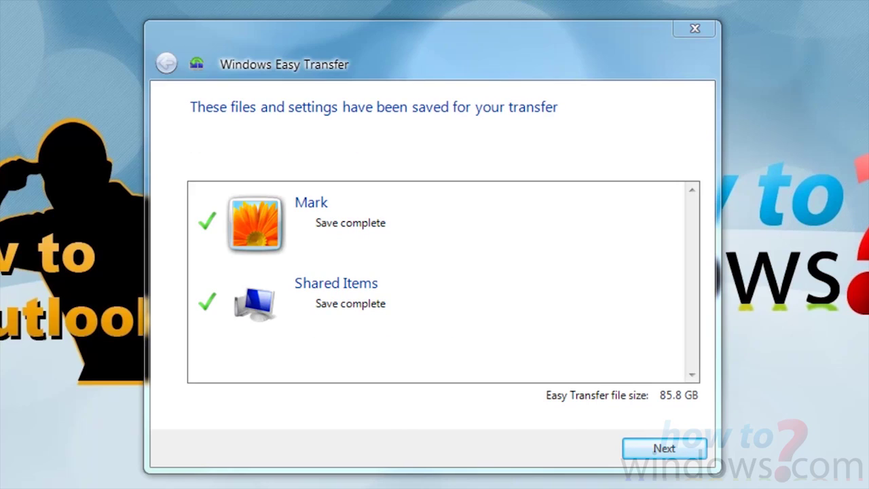
pyautogui.click(664, 450)
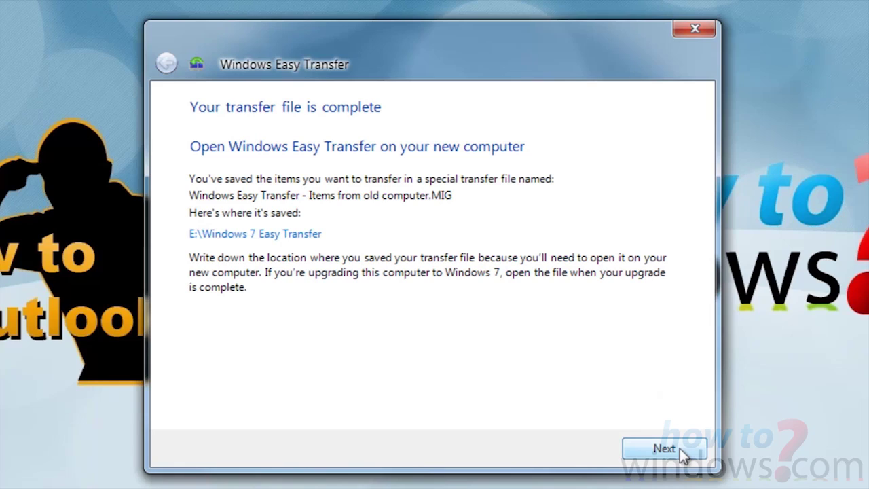
pyautogui.click(680, 448)
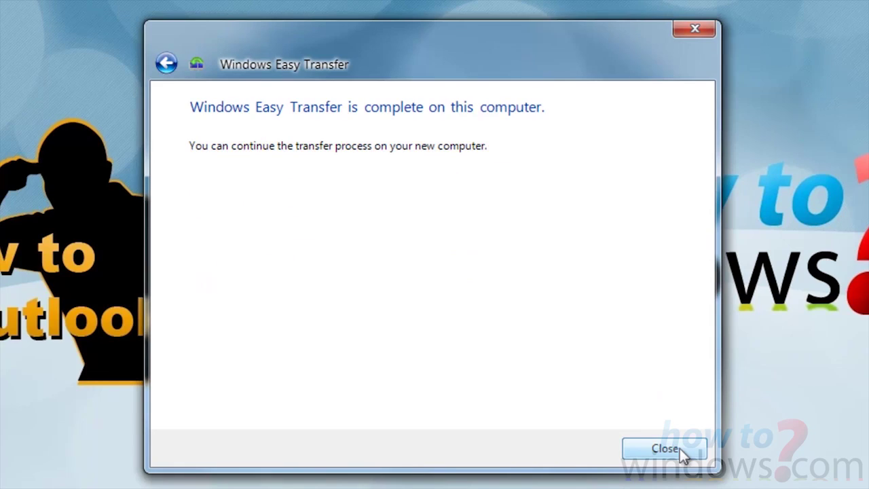
pyautogui.click(679, 448)
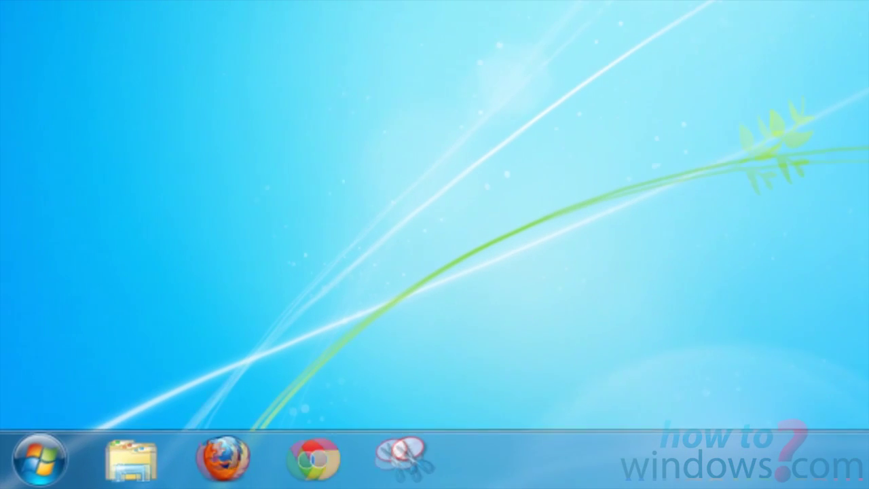
# Start Windows Easy Transfer on the new Windows installation, using an external hard disk or USB flash drive and the new computer role
pyautogui.click(42, 455)
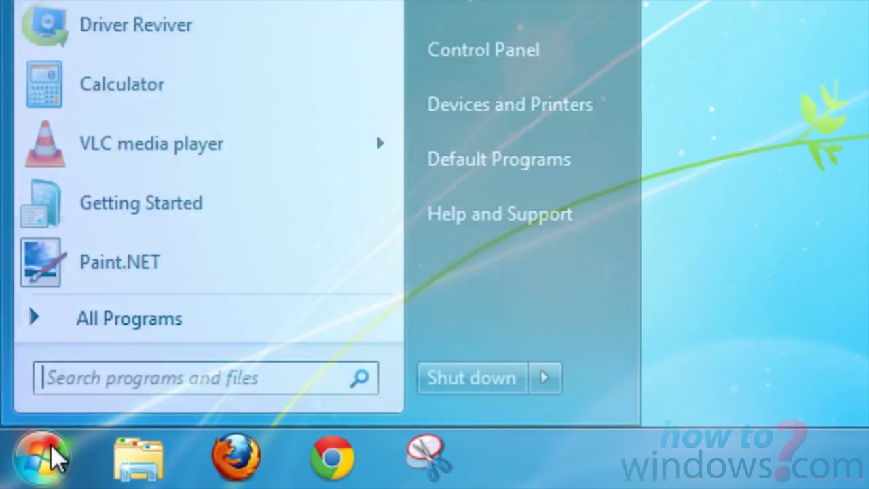
pyautogui.write('easy')
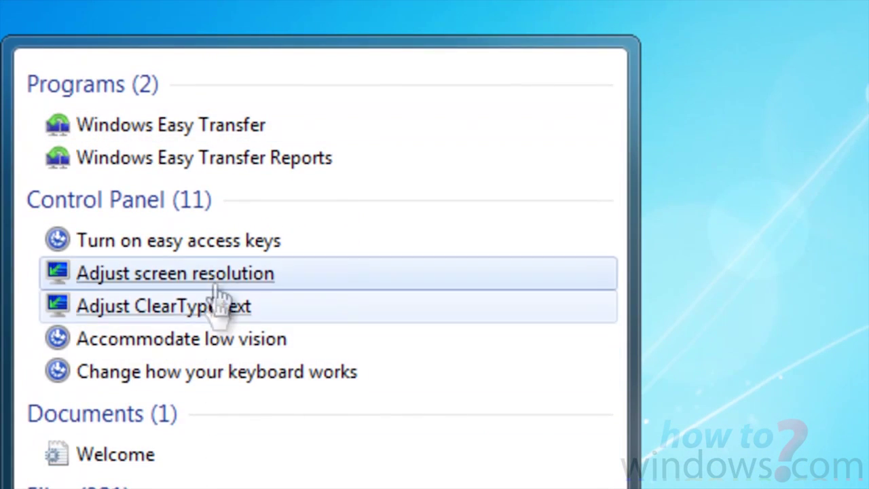
pyautogui.click(224, 125)
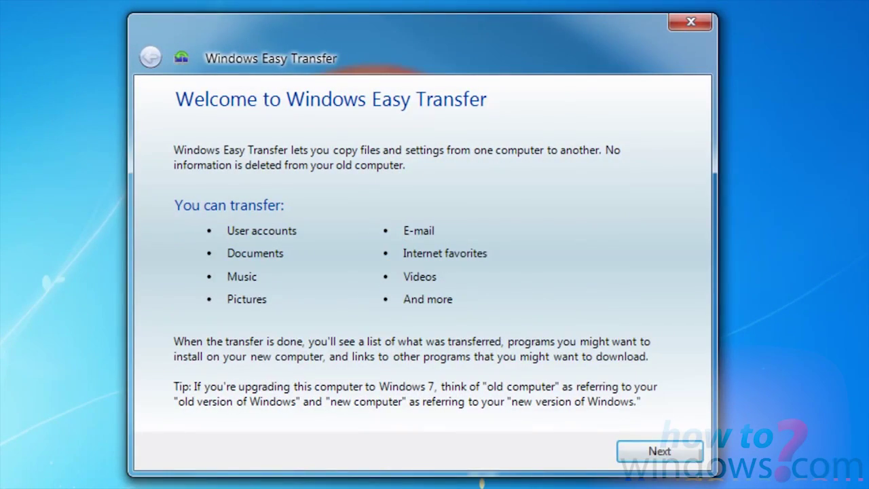
pyautogui.click(660, 450)
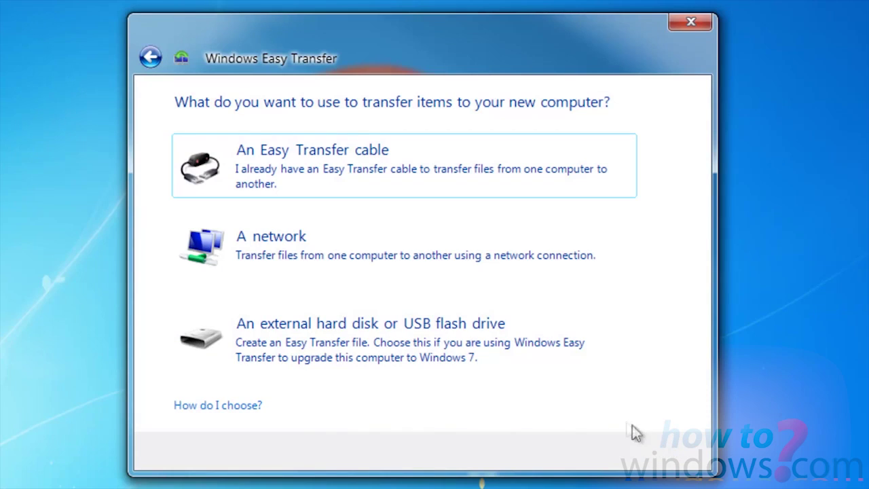
pyautogui.click(489, 364)
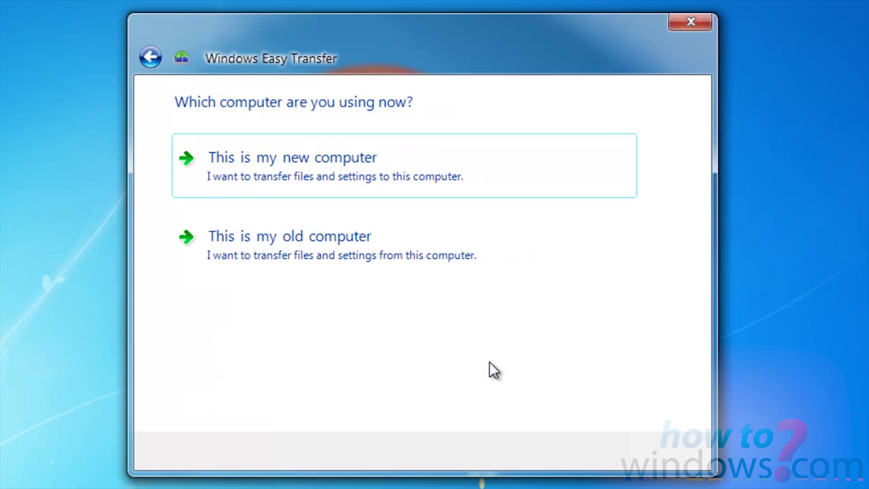
pyautogui.click(403, 182)
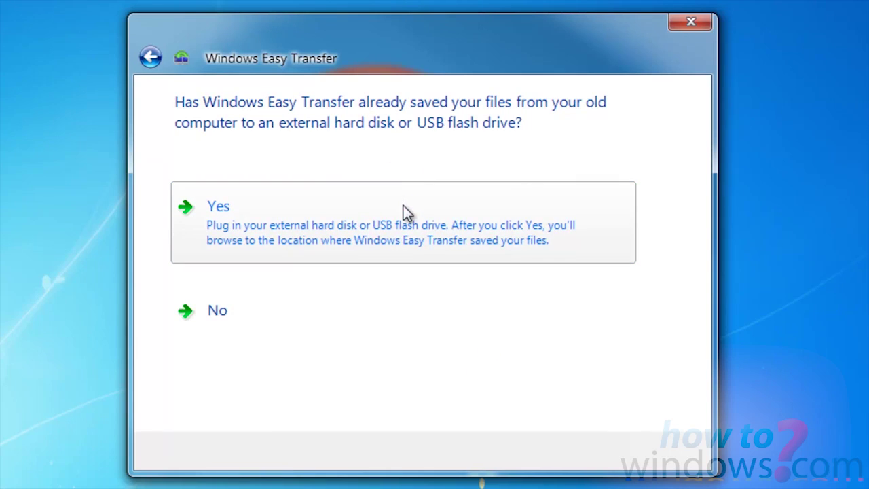
# Confirm that the files are already saved and open the Easy Transfer file from E:\Windows 7 Easy Transfer
pyautogui.click(404, 206)
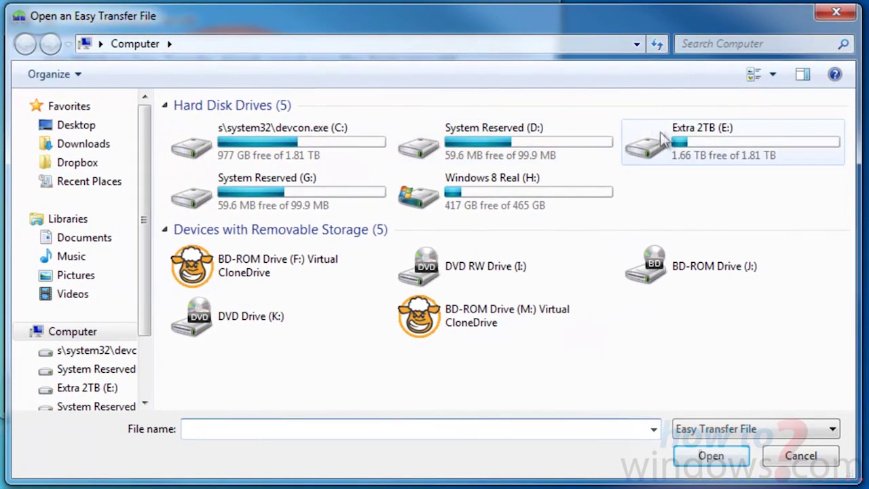
pyautogui.doubleClick(661, 135)
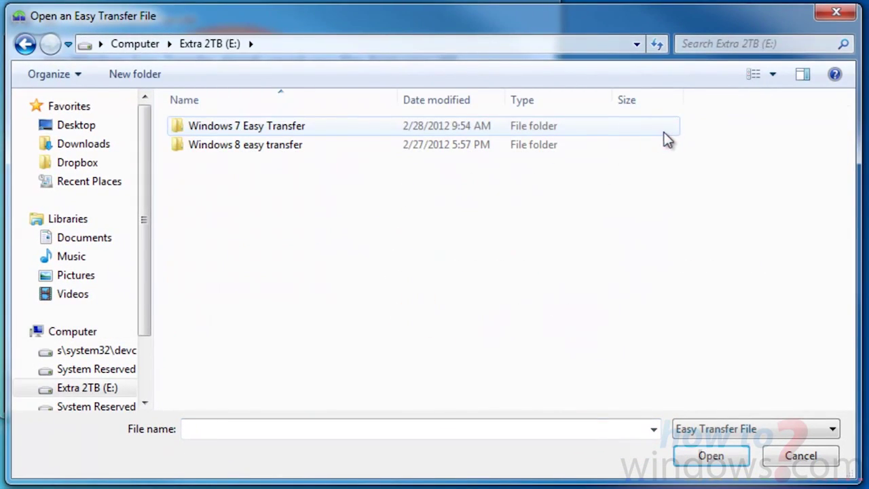
pyautogui.click(245, 130)
pyautogui.doubleClick(245, 129)
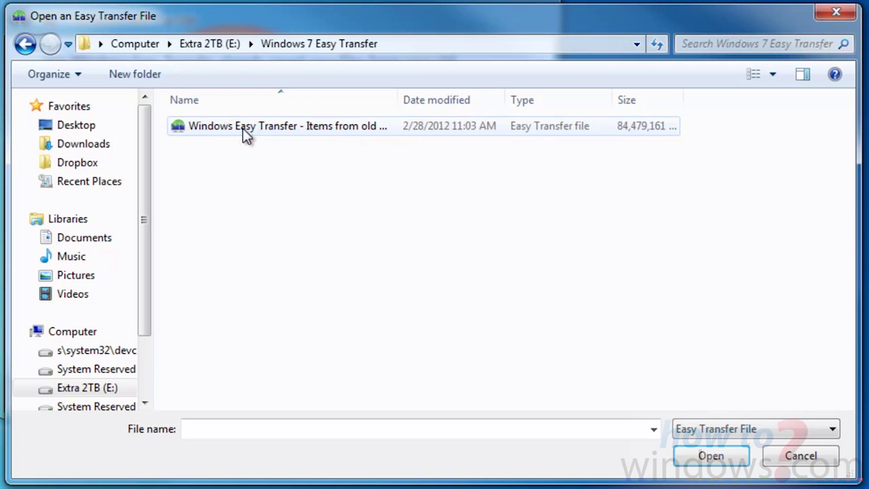
pyautogui.doubleClick(245, 127)
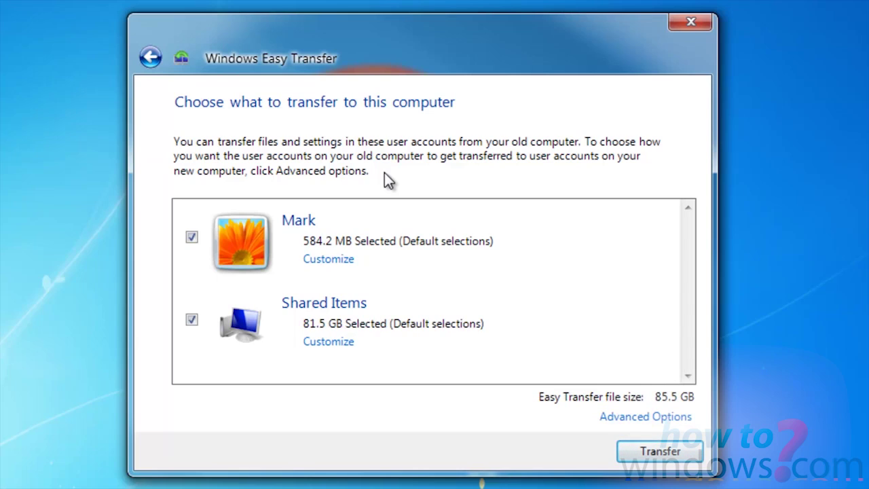
# In the advanced options, map the old computer's user account to the existing account of the same name on the new computer
pyautogui.click(633, 421)
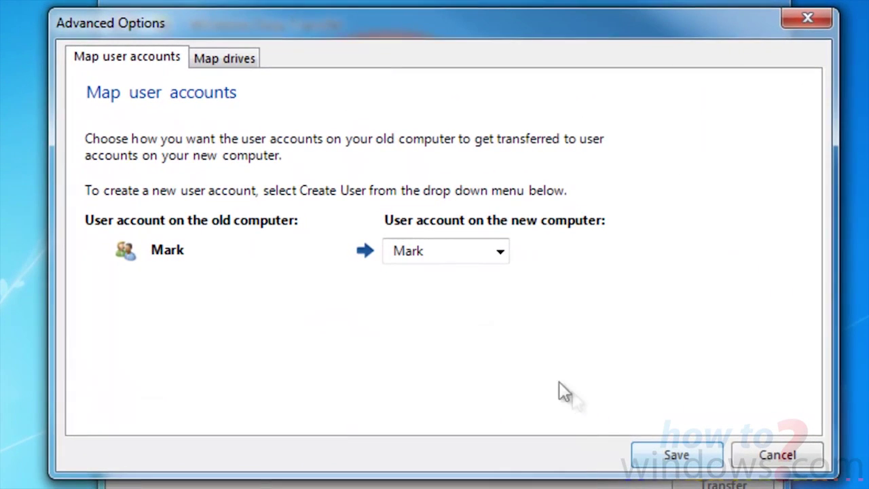
pyautogui.click(467, 248)
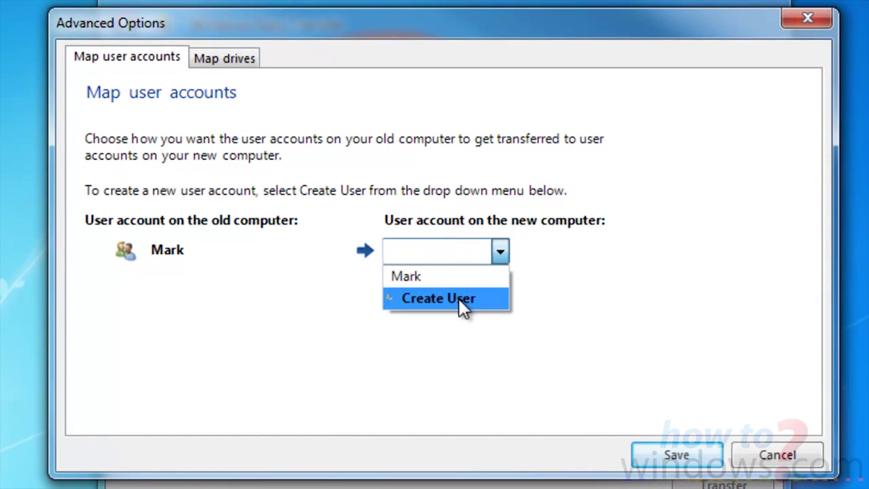
pyautogui.click(458, 274)
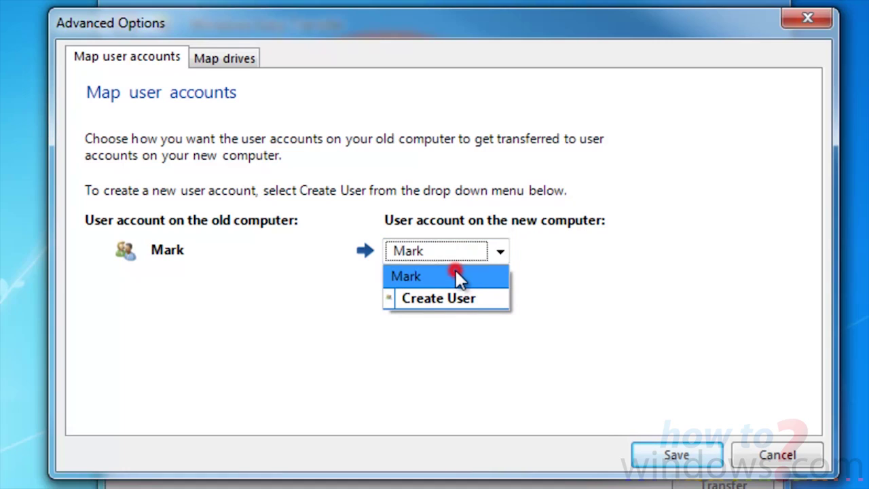
# Map the old C: drive to the "s\system32\devc" drive on the new computer, save the mapping and start the transfer
pyautogui.click(204, 57)
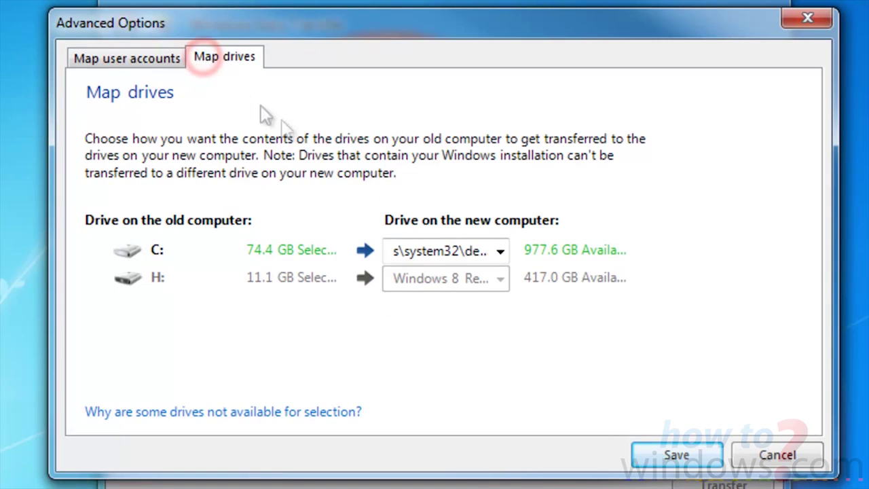
pyautogui.click(500, 253)
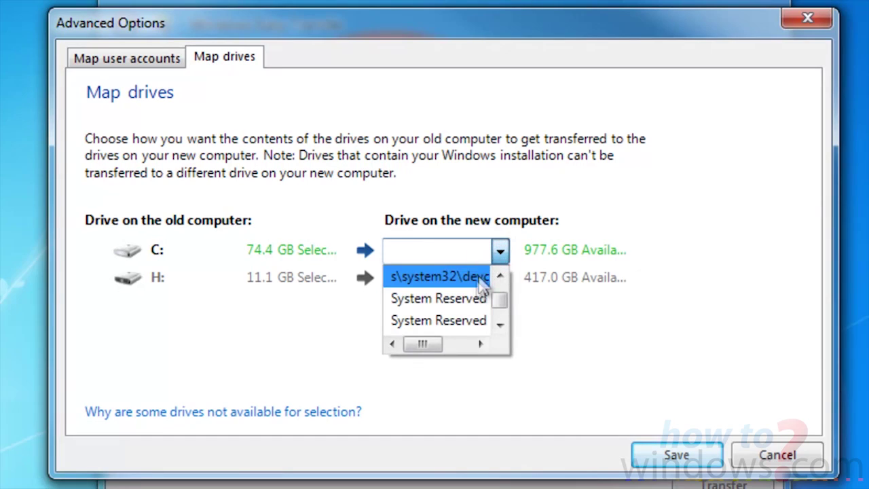
pyautogui.scroll(-1, 489, 325)
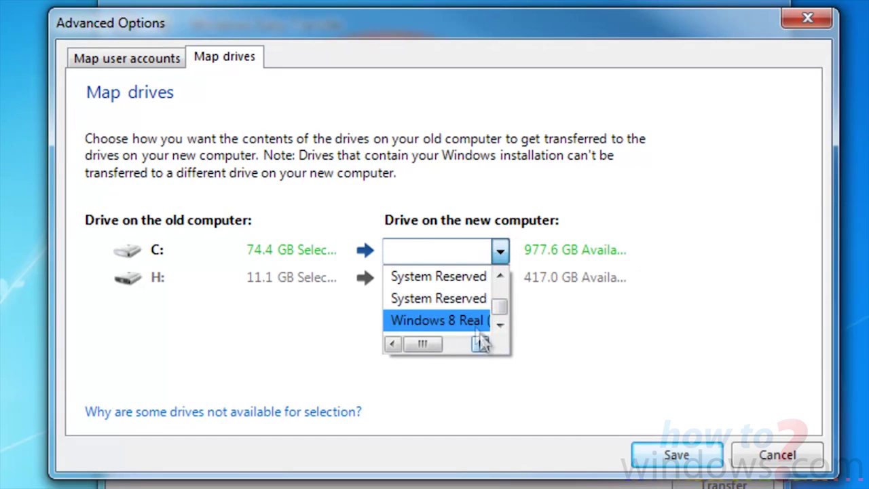
pyautogui.scroll(2, 501, 296)
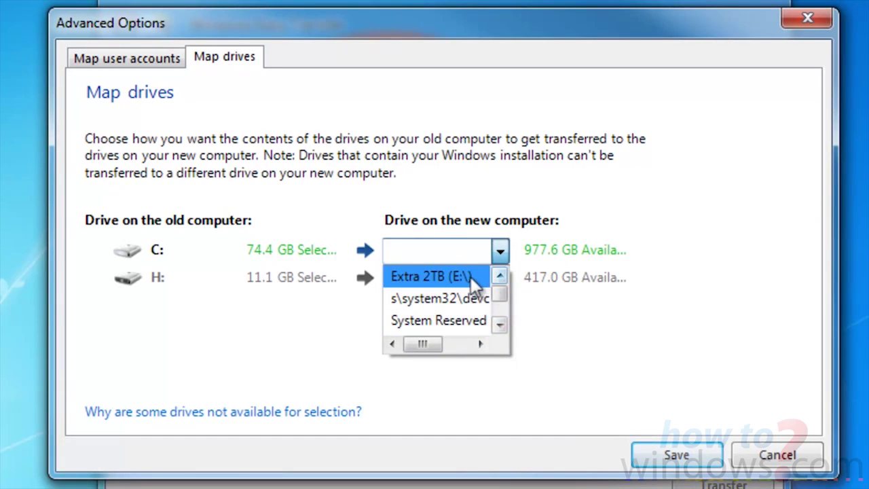
pyautogui.click(470, 297)
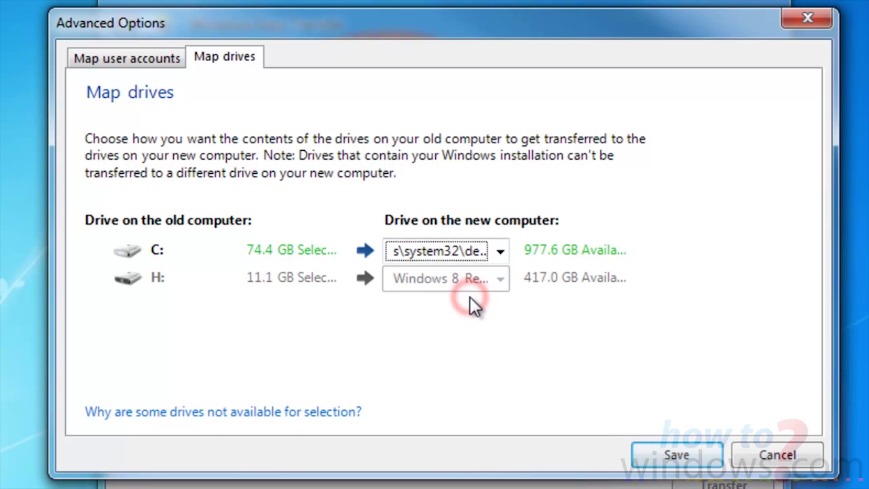
pyautogui.click(658, 458)
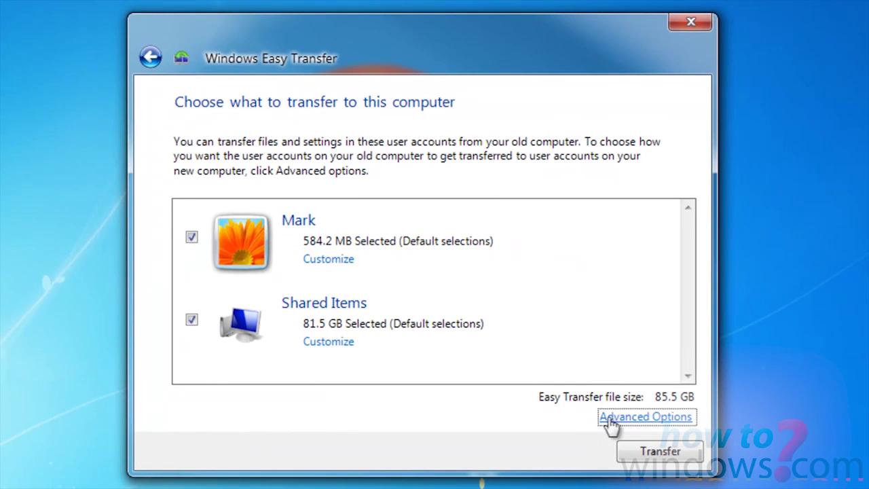
pyautogui.click(649, 456)
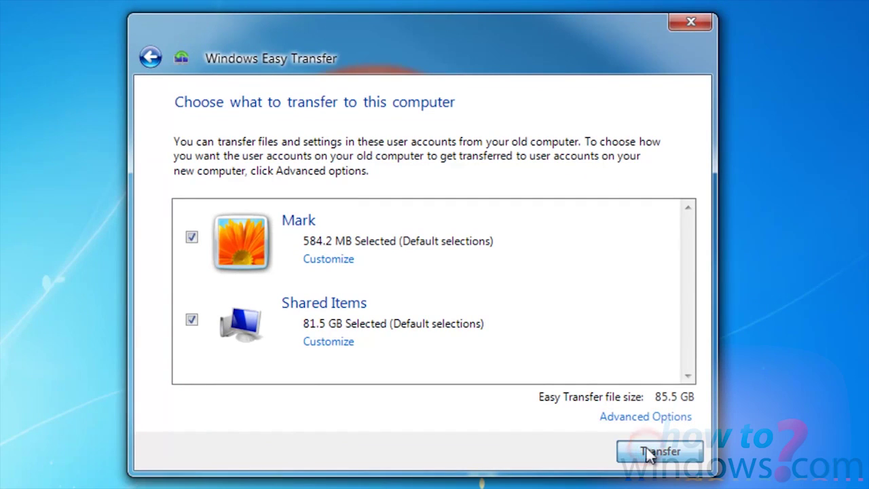